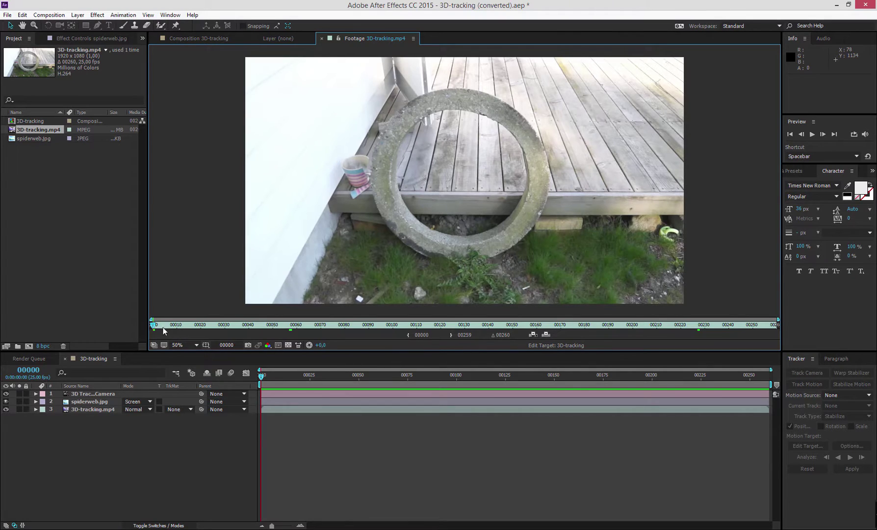
Preview the footage, then create the composition '3D-tracking 2' from 3D-tracking.mp4
left_click_drag(153, 326, 275, 339)
left_click_drag(270, 376, 332, 375)
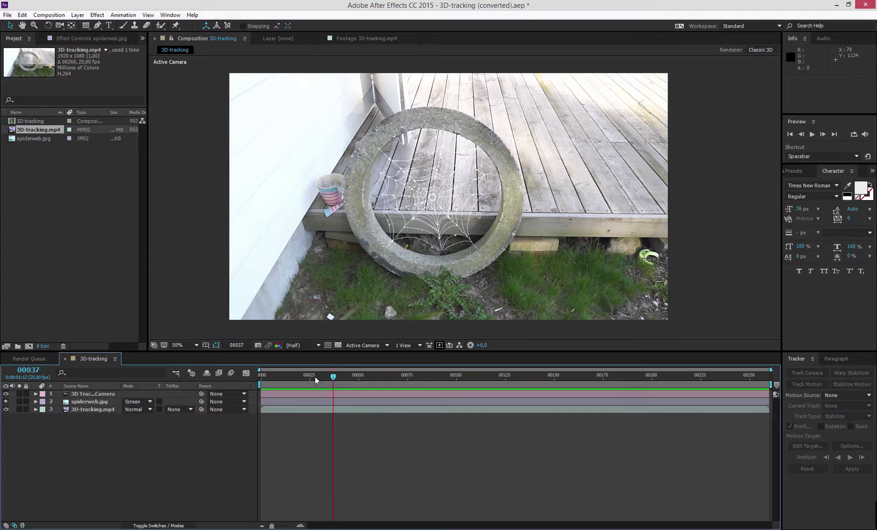
left_click(50, 183)
left_click(34, 130)
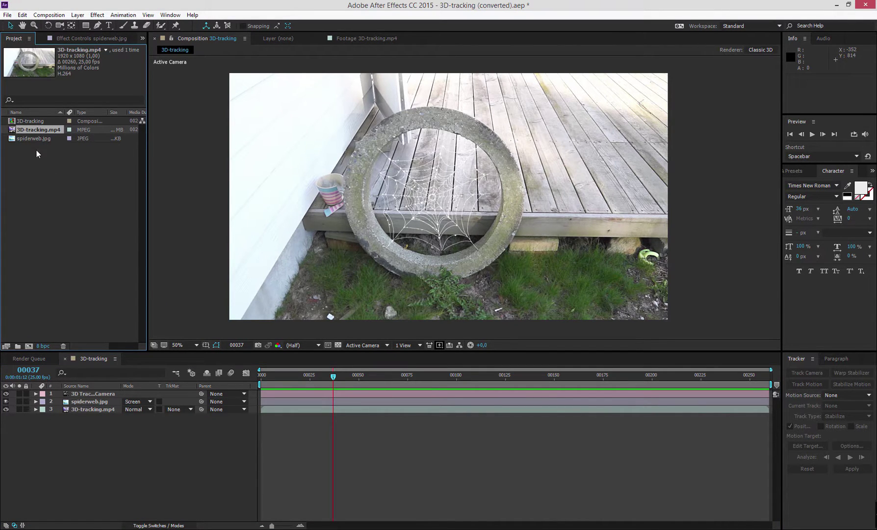
left_click_drag(36, 130, 29, 345)
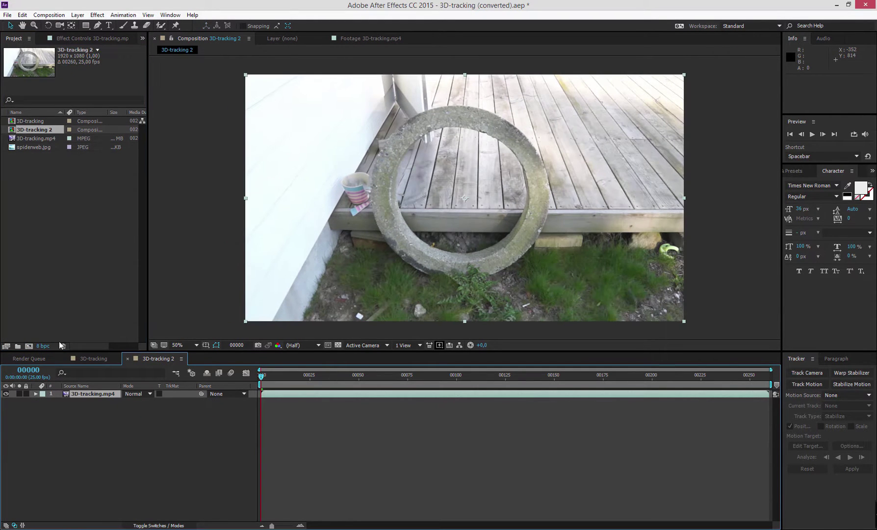
key("space")
key("space")
left_click(170, 15)
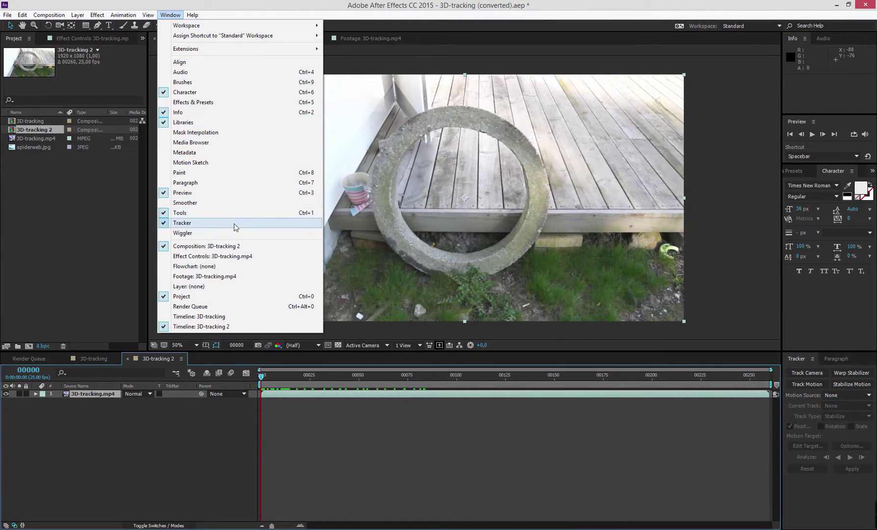
left_click(118, 16)
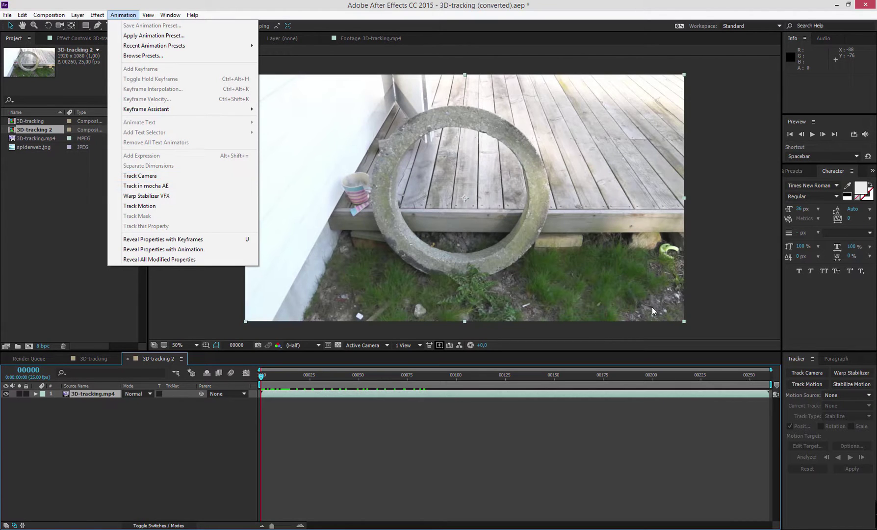
left_click(802, 369)
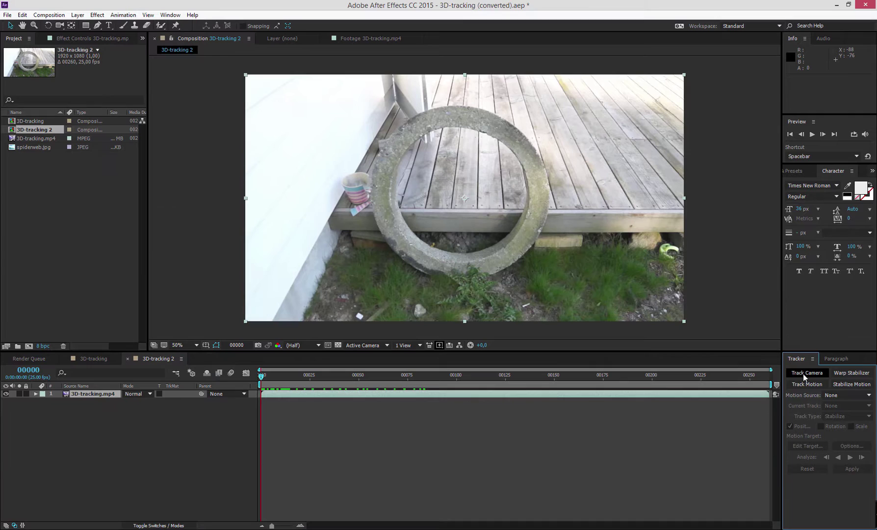
Run Track Camera on the footage and scrub through to inspect the solved track points
left_click(804, 373)
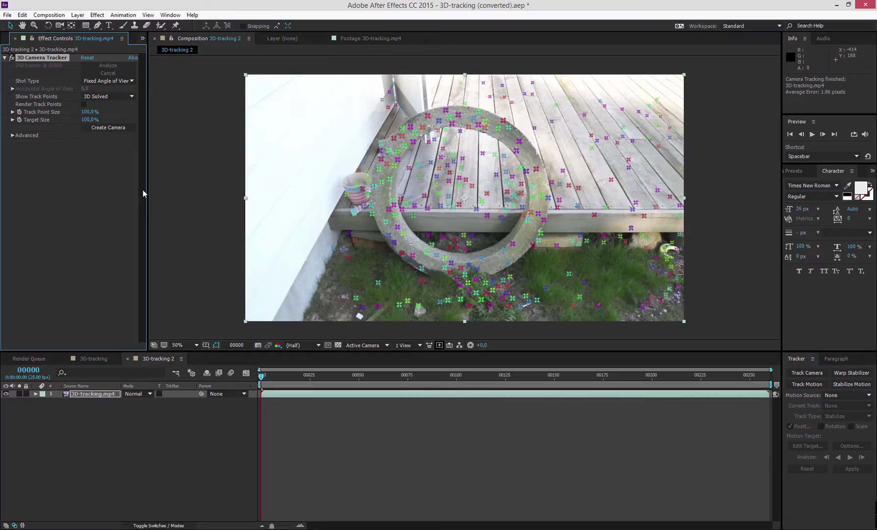
left_click_drag(269, 376, 358, 382)
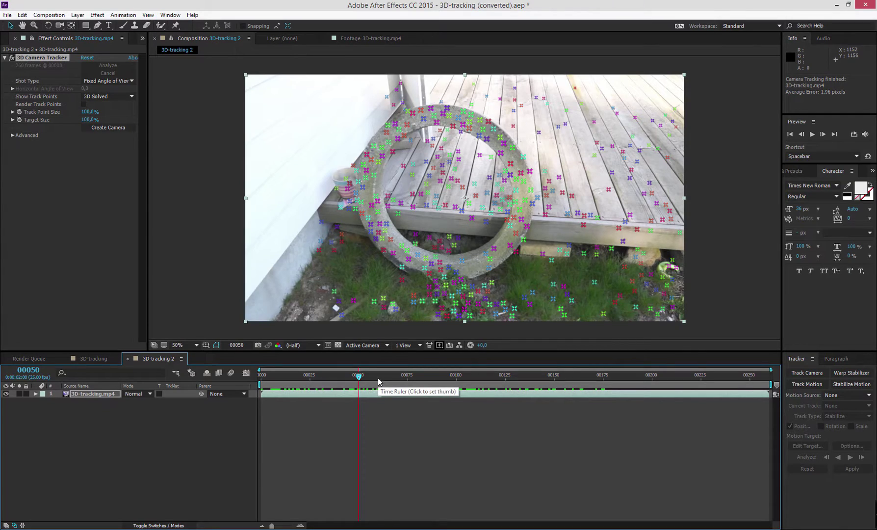
mouse_move(359, 375)
left_mouse_down()
mouse_move(459, 375)
mouse_move(316, 376)
mouse_move(465, 380)
mouse_move(352, 376)
left_mouse_up()
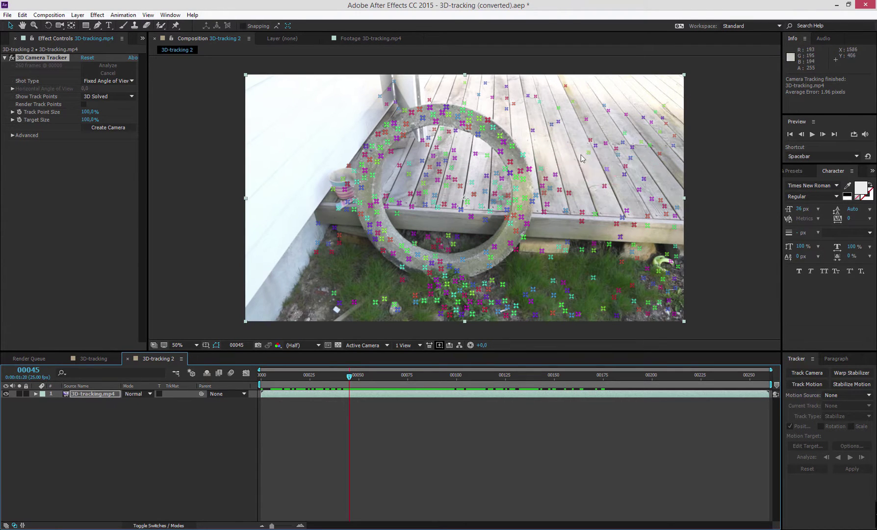
Select ten track points around the concrete ring's rim to fit a target across its opening
left_click(403, 135)
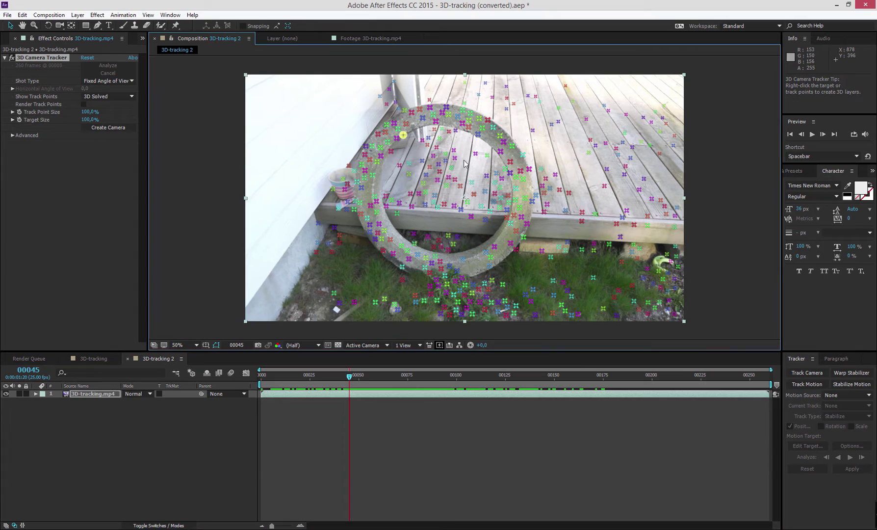
left_click(480, 139, "shift")
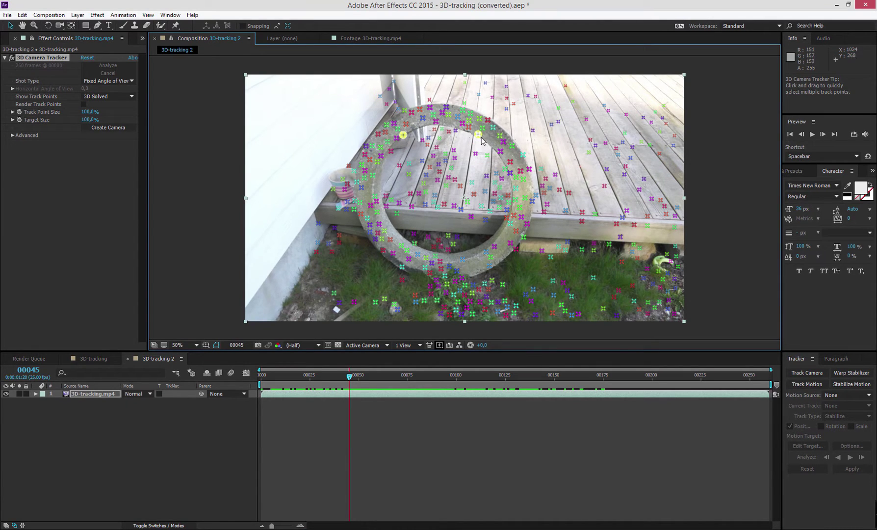
left_click(487, 252, "shift")
left_click(390, 240, "shift")
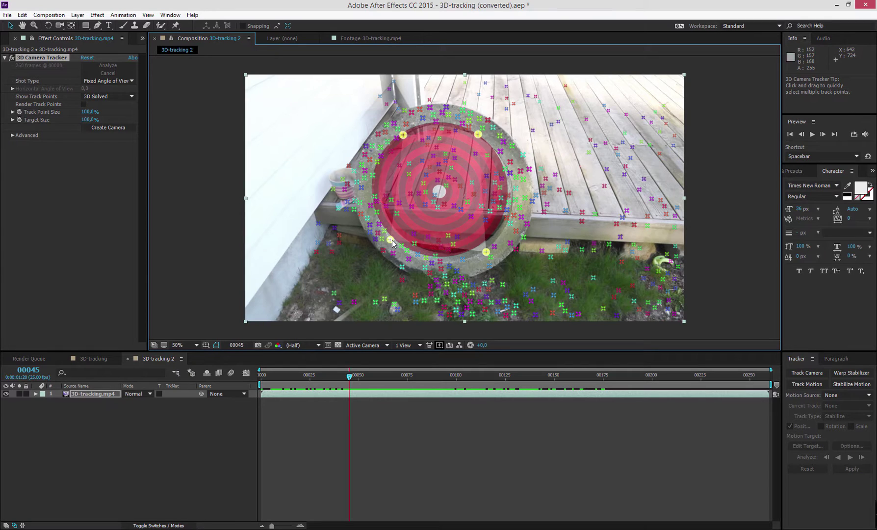
left_click(373, 175, "shift")
left_click(510, 173, "shift")
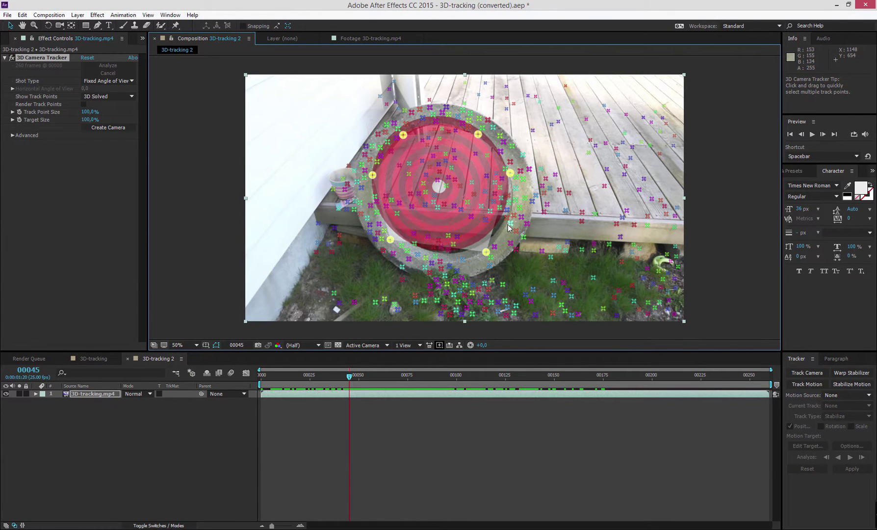
left_click(515, 201, "shift")
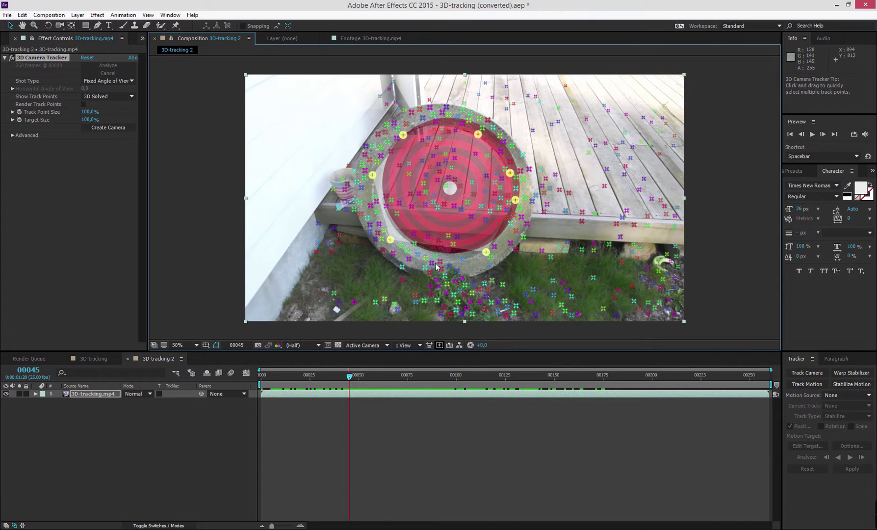
left_click(377, 212, "shift")
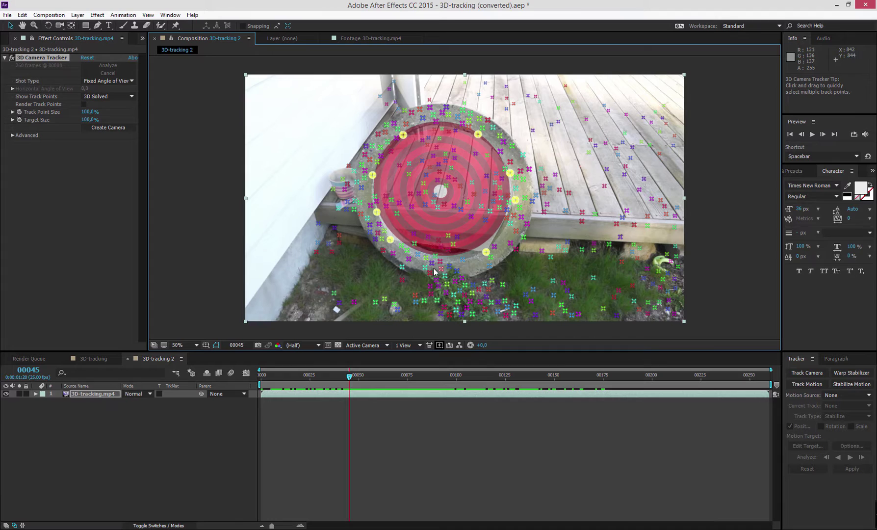
left_click(407, 250, "shift")
left_click(500, 151, "shift")
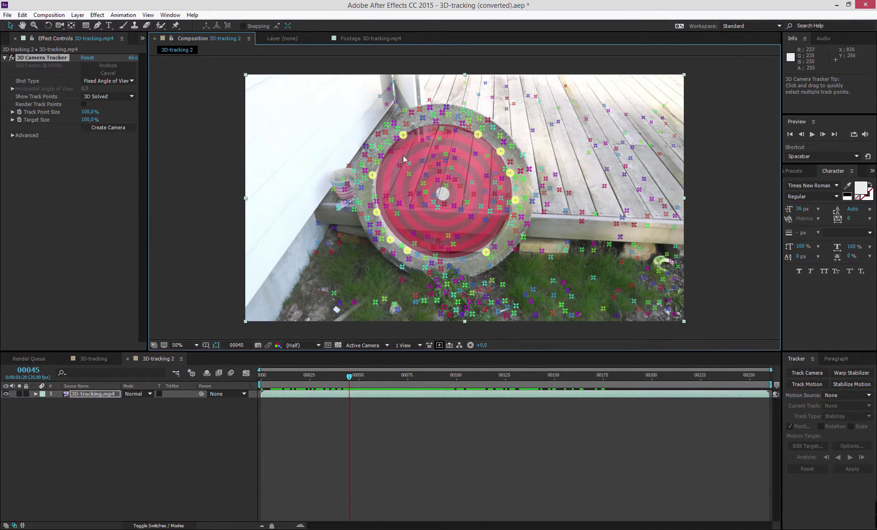
Create a Track Null 1 and a 3D Tracker Camera from the ring target
right_click(475, 166)
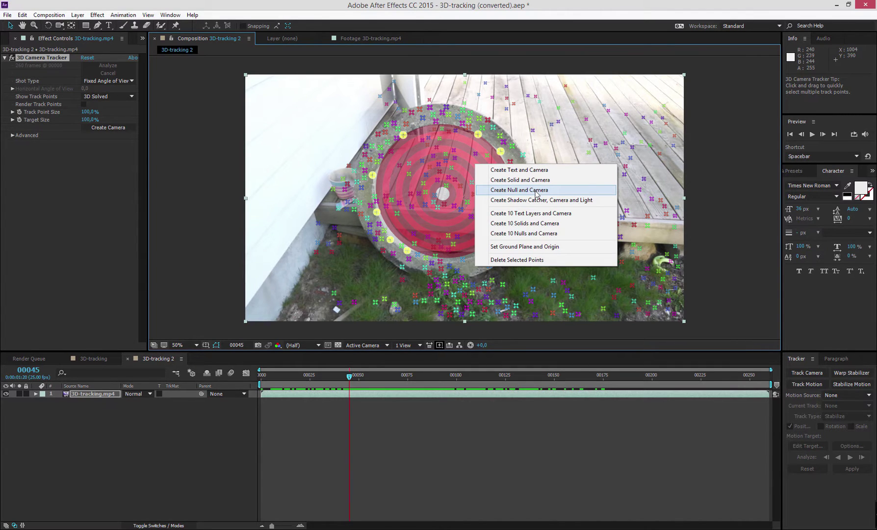
left_click(536, 193)
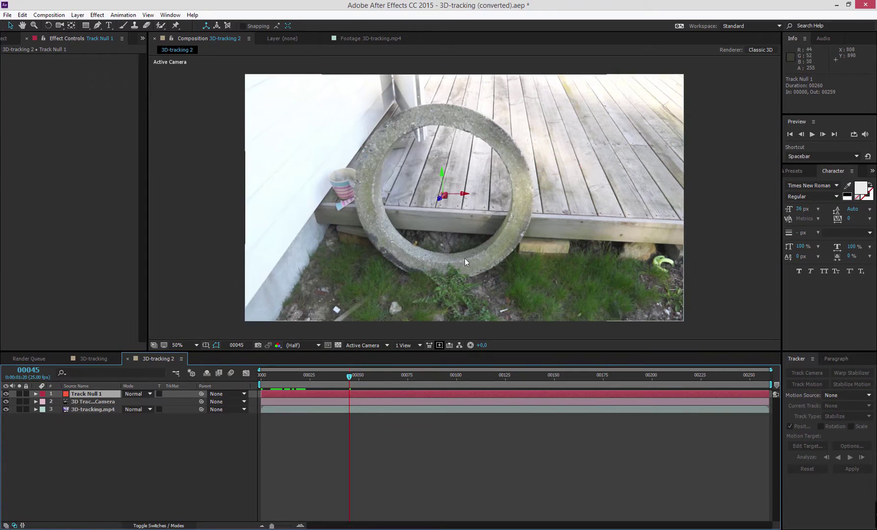
Check the null follows the ring and review the 3D Tracker Camera path from the Top view
left_click_drag(338, 373, 238, 384)
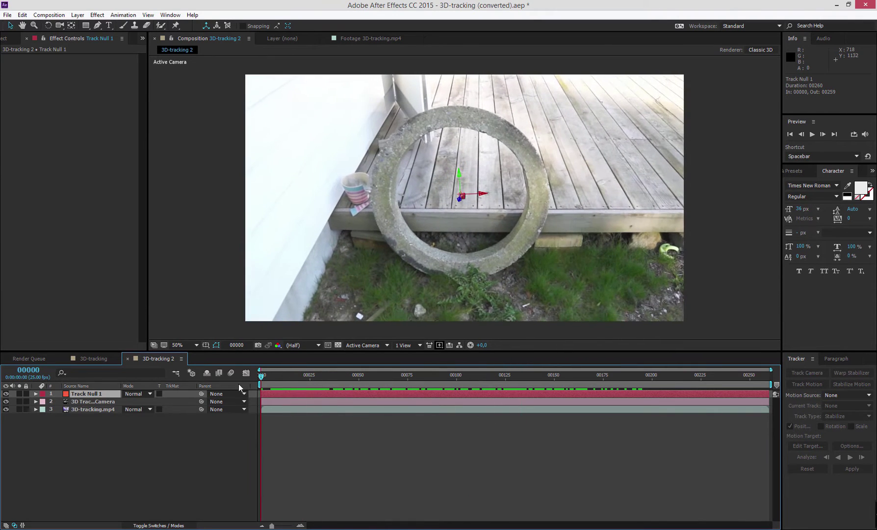
left_click(90, 401)
left_click(362, 345)
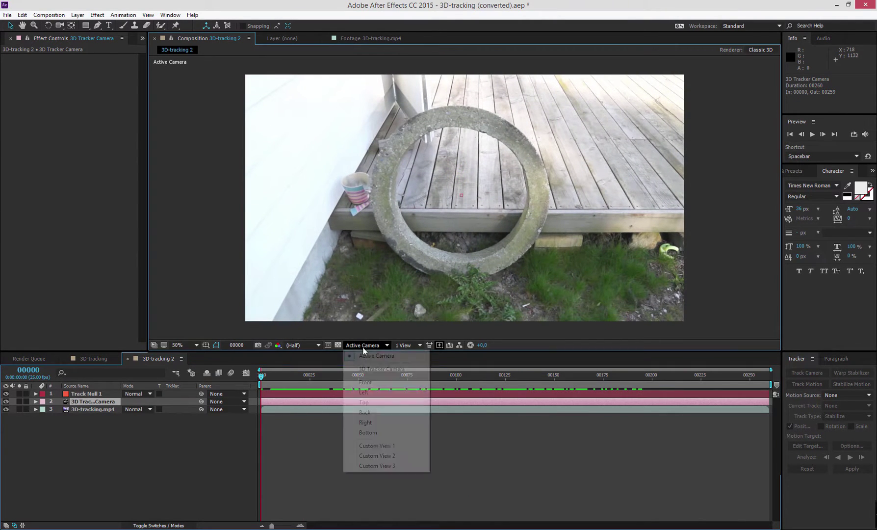
left_click(377, 402)
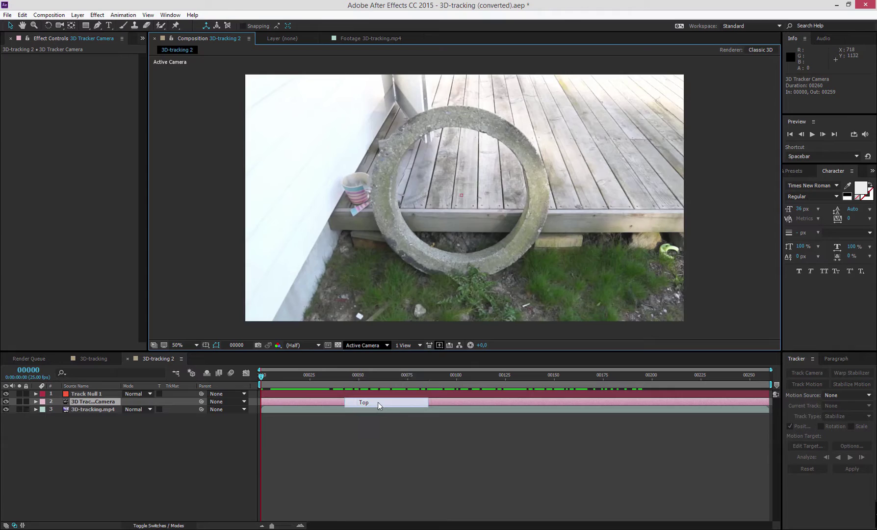
scroll(415, 268, "down", 3)
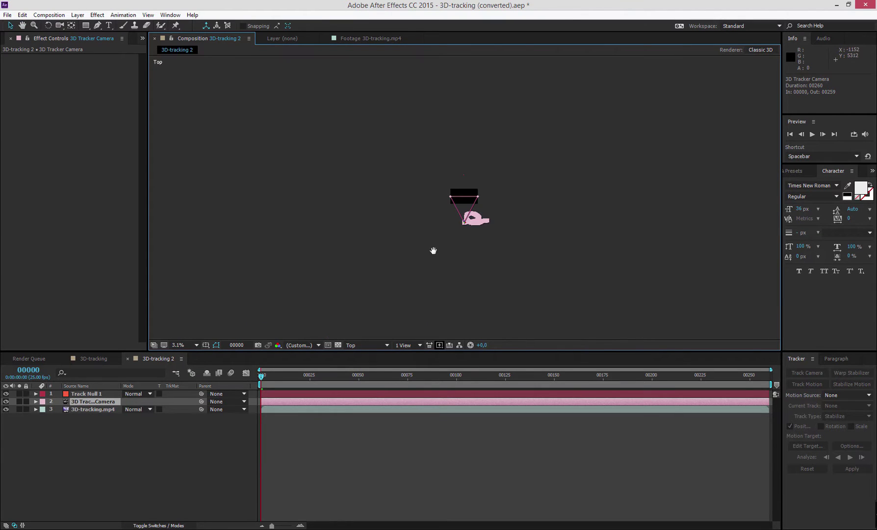
left_click_drag(306, 377, 275, 363)
left_click(366, 345)
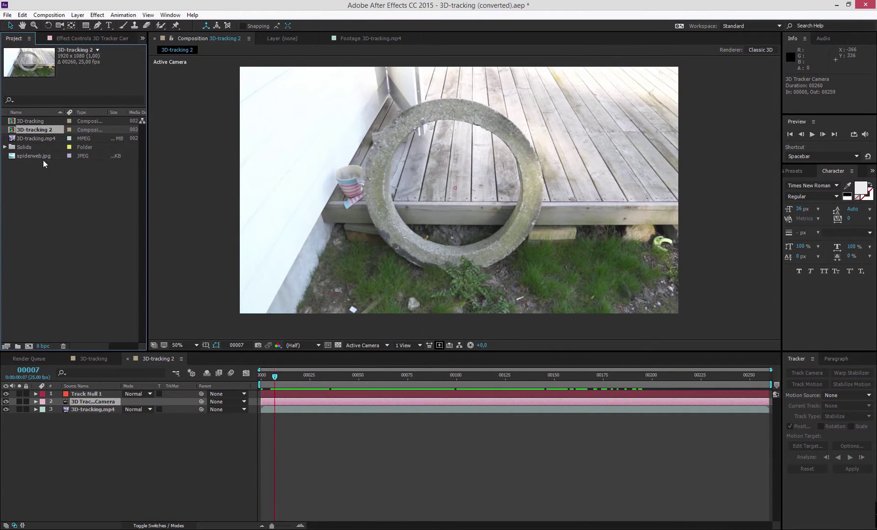
Add spiderweb.jpg as a layer in 3D-tracking 2 and scale it down to 37%
left_click(36, 156)
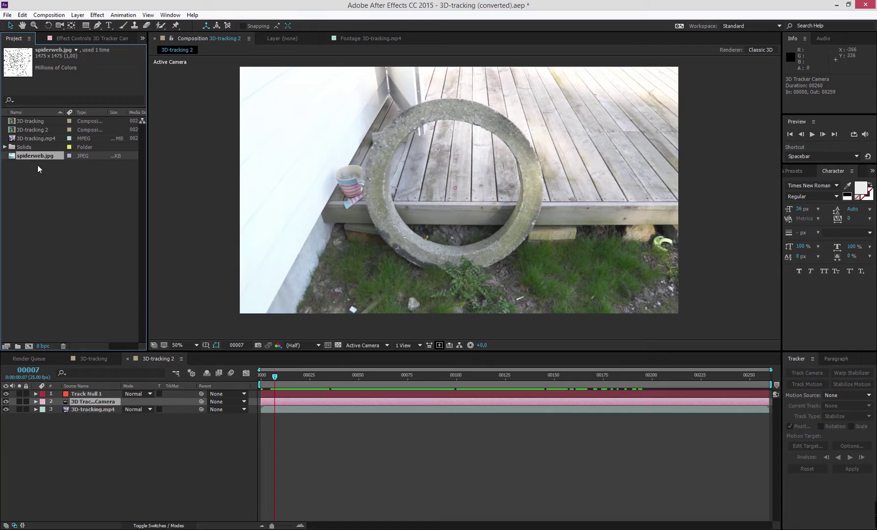
left_click_drag(42, 156, 95, 401)
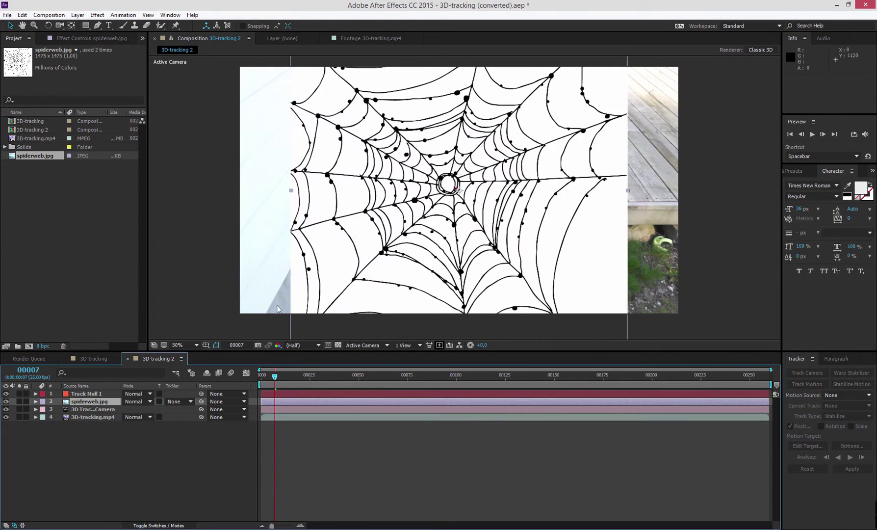
left_click_drag(621, 53, 480, 196)
scroll(480, 196, "up", 2)
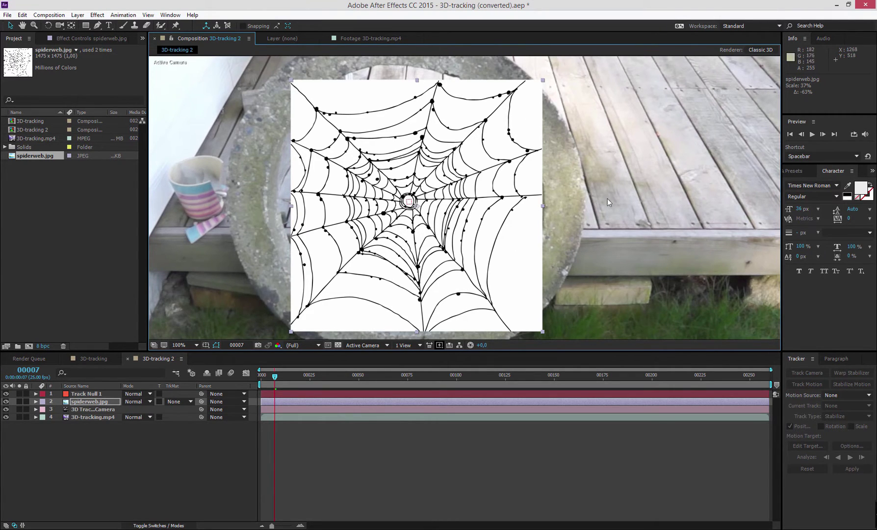
Apply the Channel > Invert effect, found by searching 'inv', to the spiderweb.jpg layer
left_click(795, 170)
left_click(809, 171)
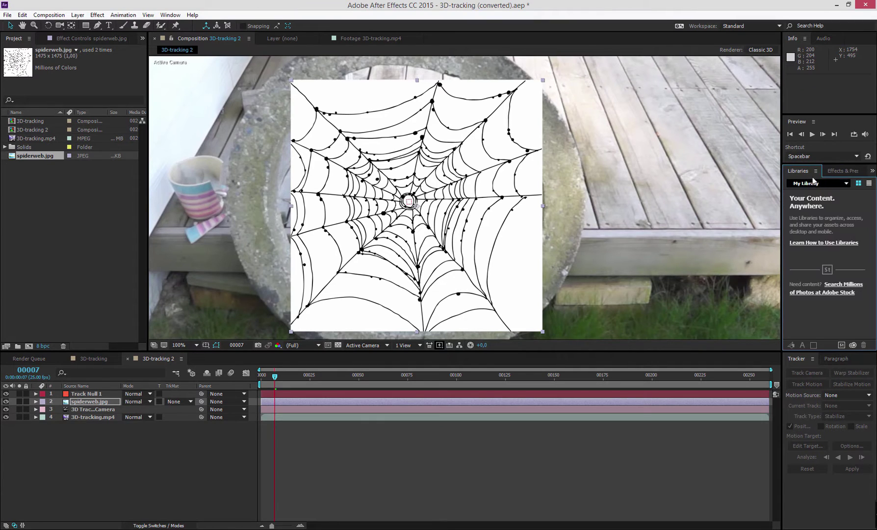
left_click(842, 171)
left_click(823, 183)
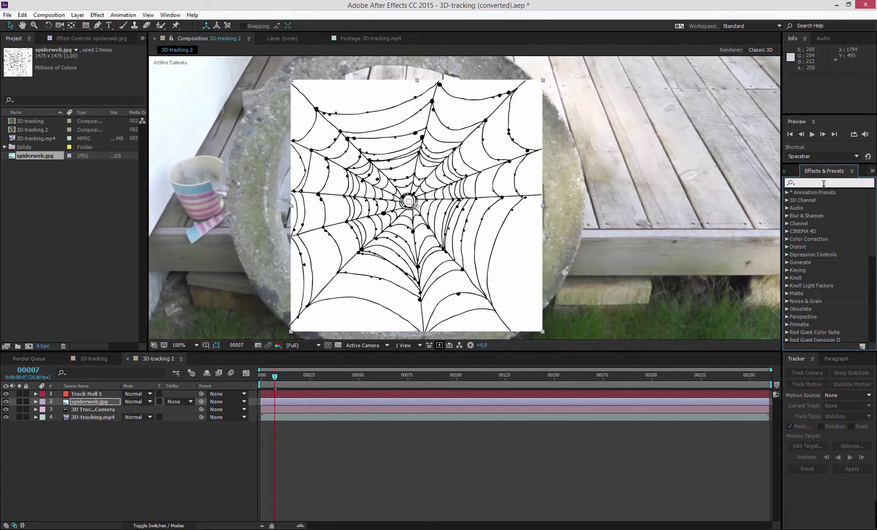
type("inve")
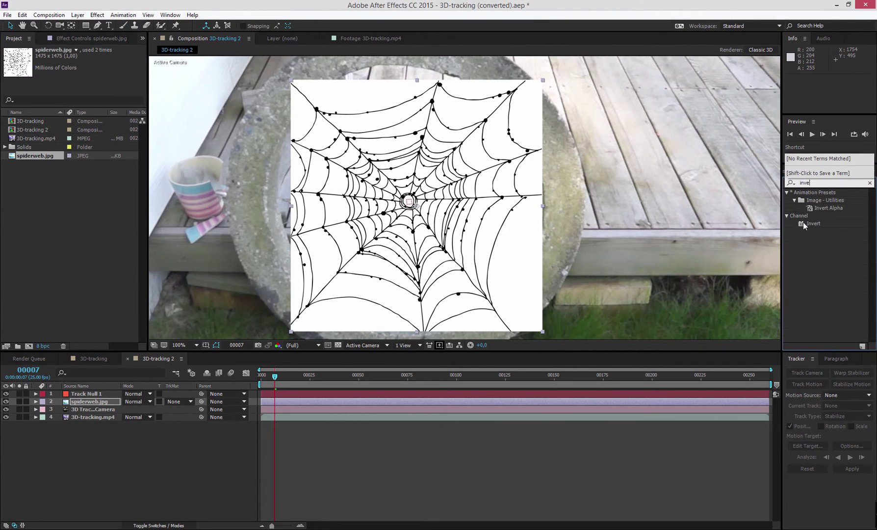
left_click_drag(804, 225, 102, 404)
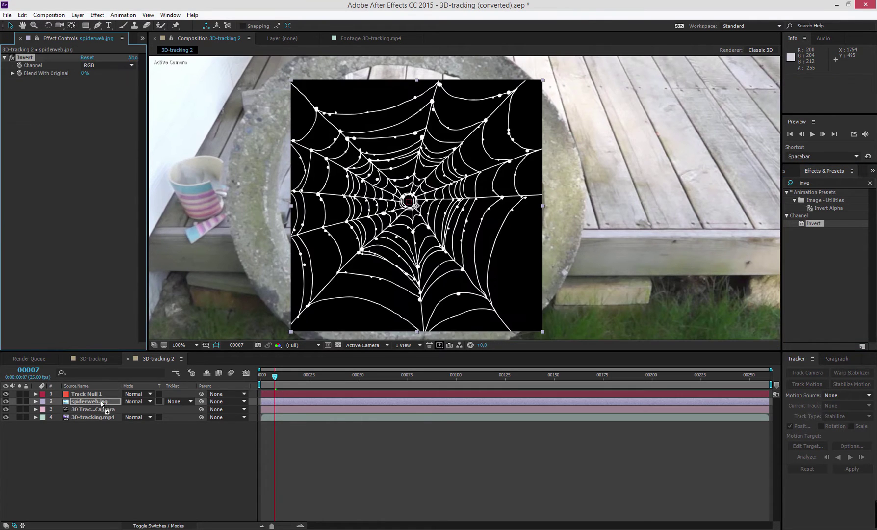
Set spiderweb.jpg to Screen blending, then scale it to 34% and reposition it in the ring
left_click(184, 527)
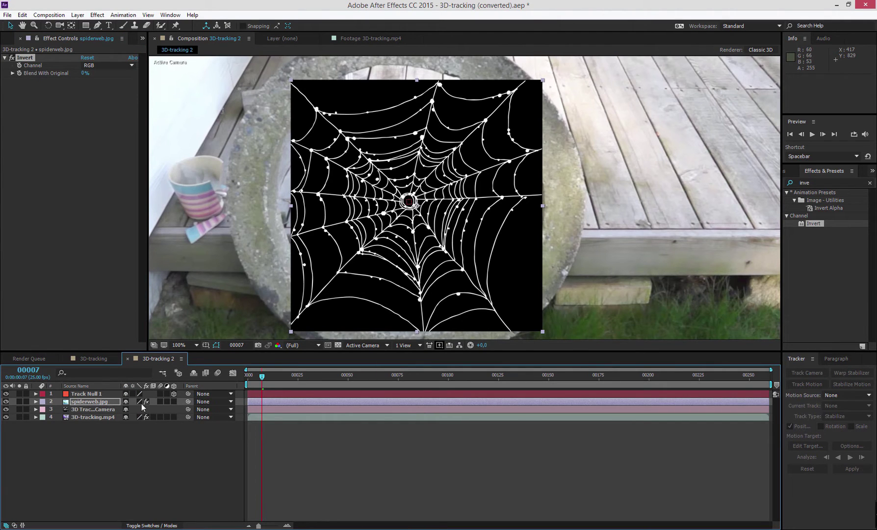
left_click(155, 525)
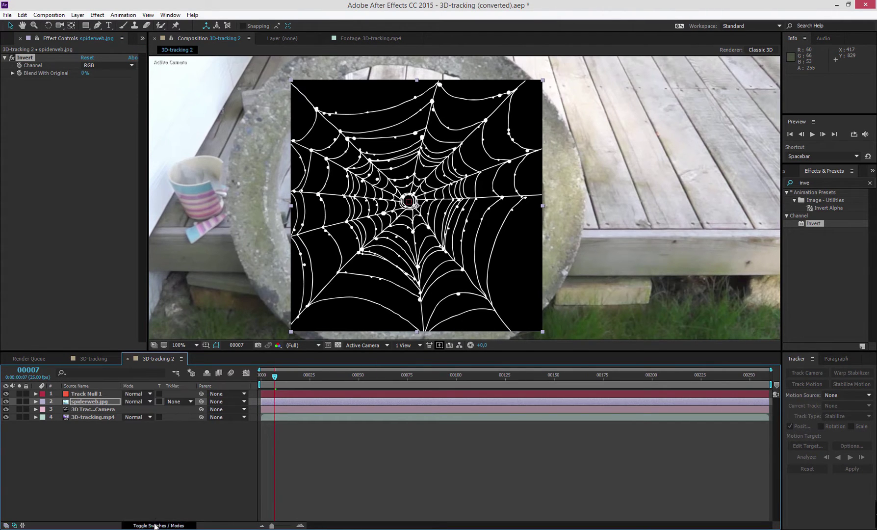
left_click(134, 402)
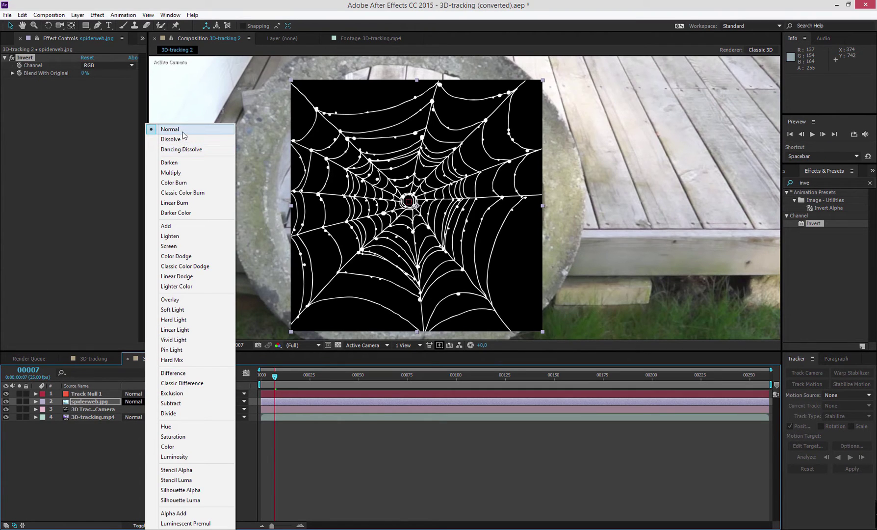
left_click(197, 246)
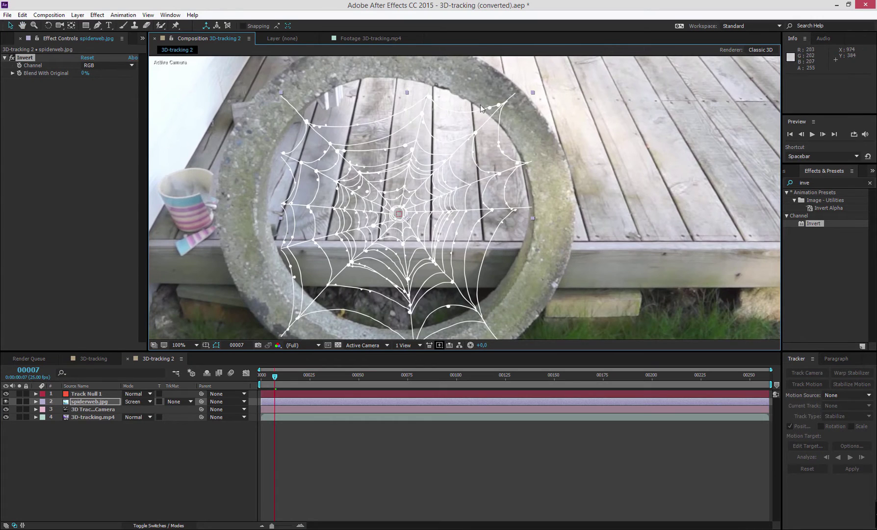
left_click_drag(533, 93, 515, 108)
left_click_drag(456, 173, 453, 172)
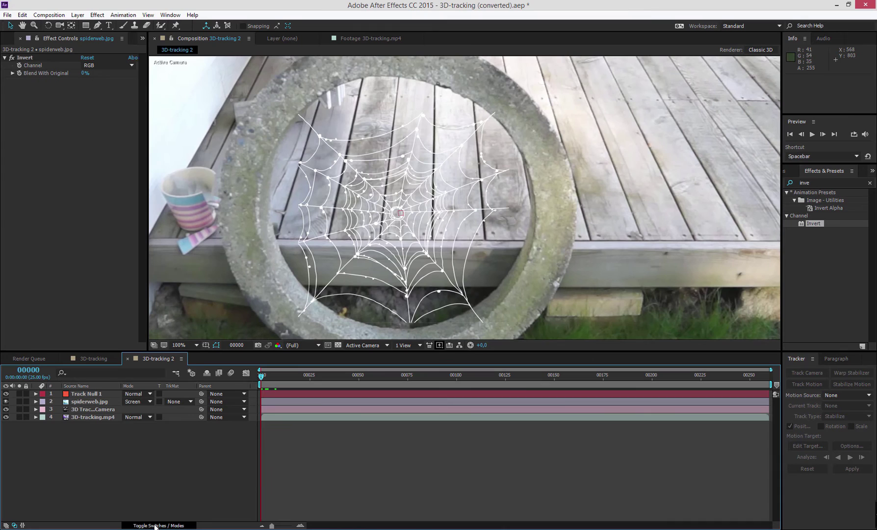
At frame 0, turn on the 3D Layer switch for spiderweb.jpg
left_click(149, 525)
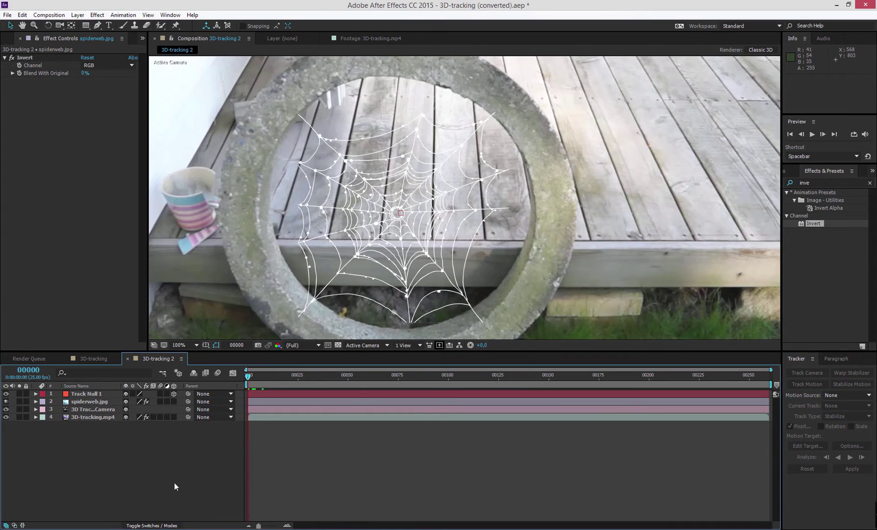
left_click(173, 401)
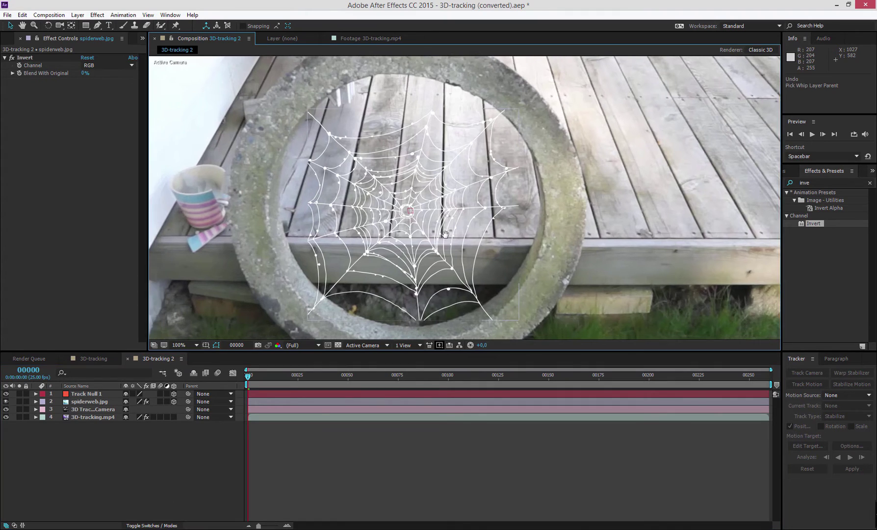
scroll(435, 244, "down", 2)
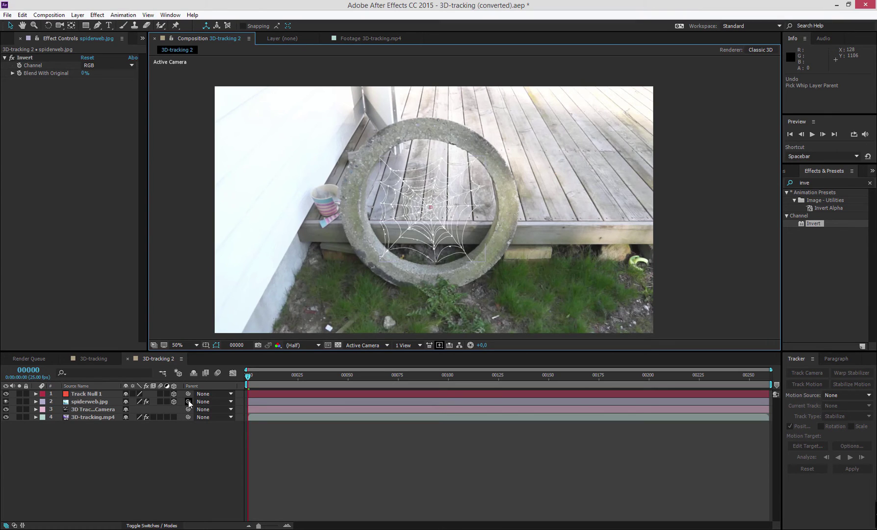
Parent spiderweb.jpg to Track Null 1, scale it to 58%, nudge it down, and preview playback
left_click_drag(188, 400, 93, 397)
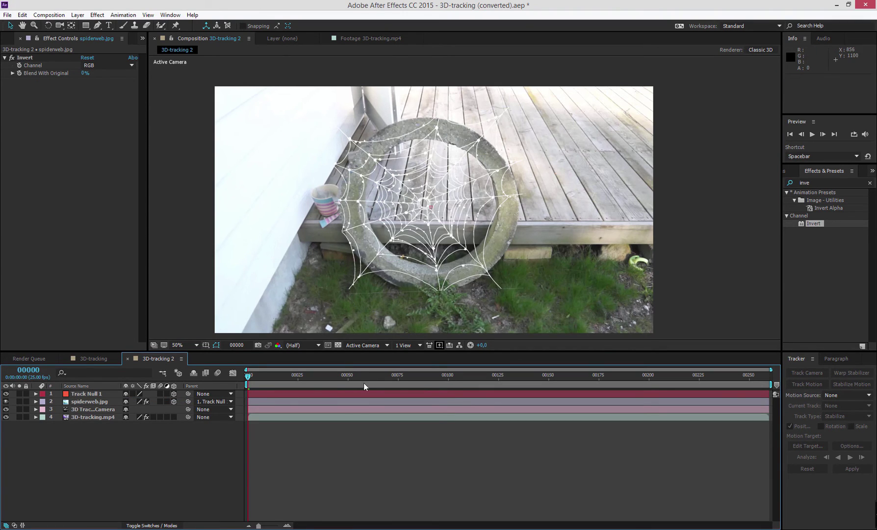
left_click_drag(263, 381, 509, 384)
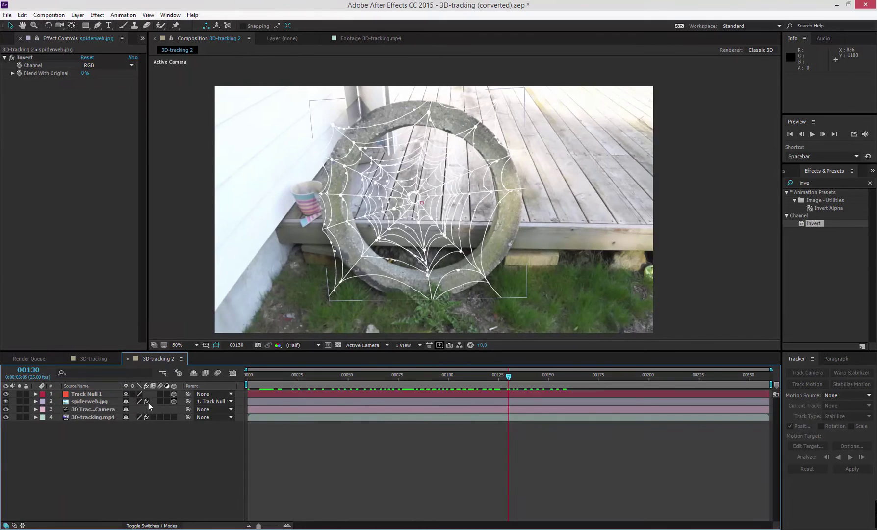
left_click(97, 401)
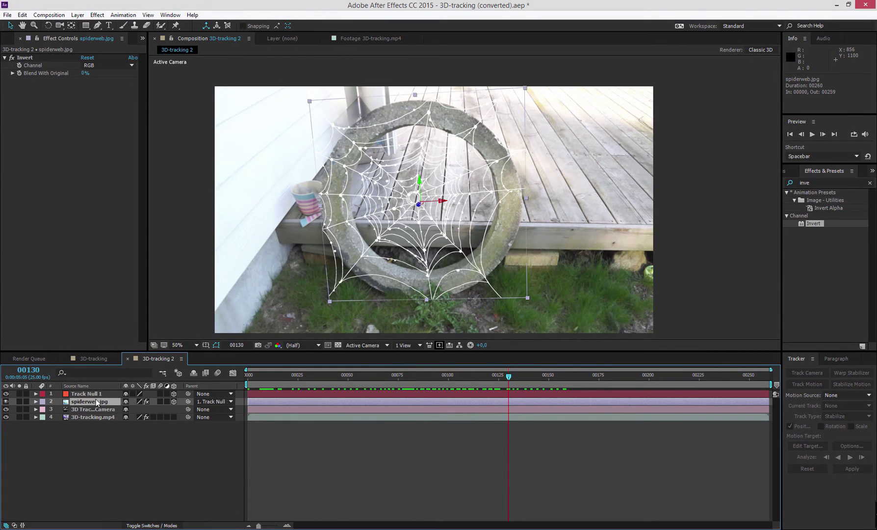
left_click_drag(525, 296, 484, 258)
left_click_drag(422, 185, 424, 188)
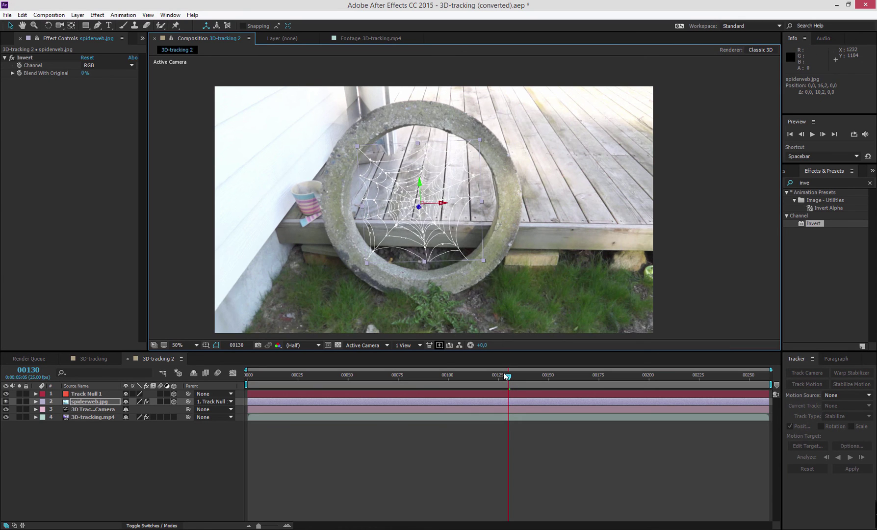
left_click_drag(507, 376, 316, 376)
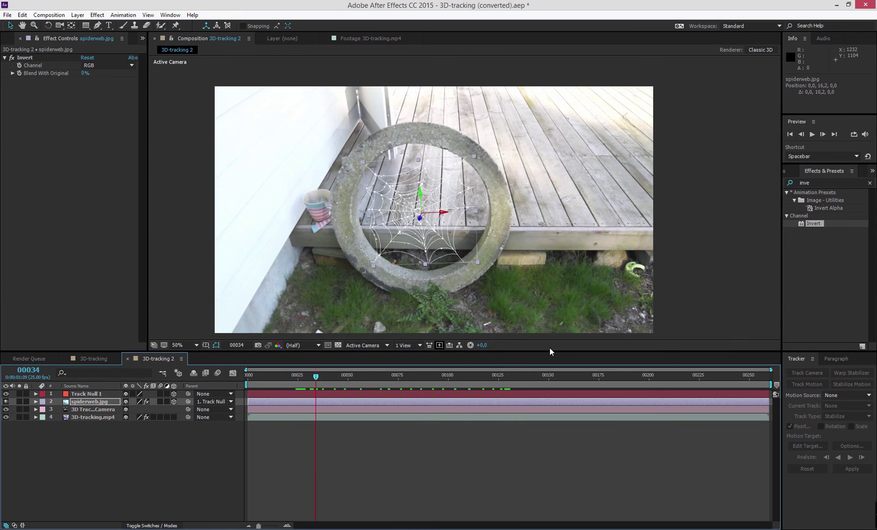
key("space")
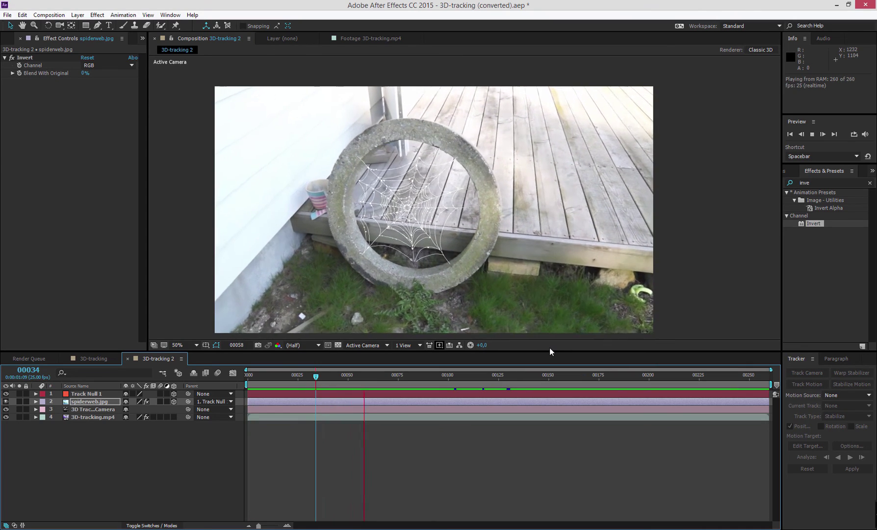